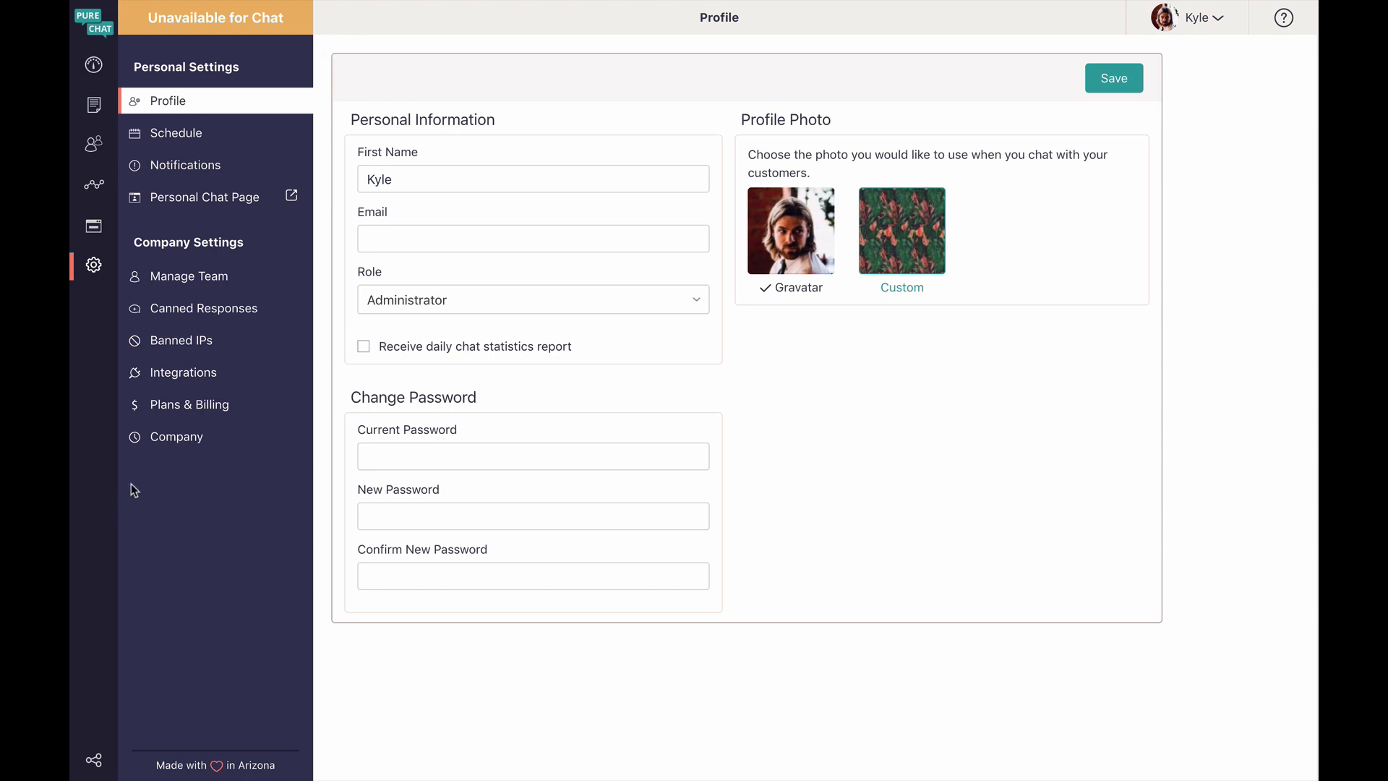
- Open the company settings and review the Date Format dropdown choices
click(173, 438)
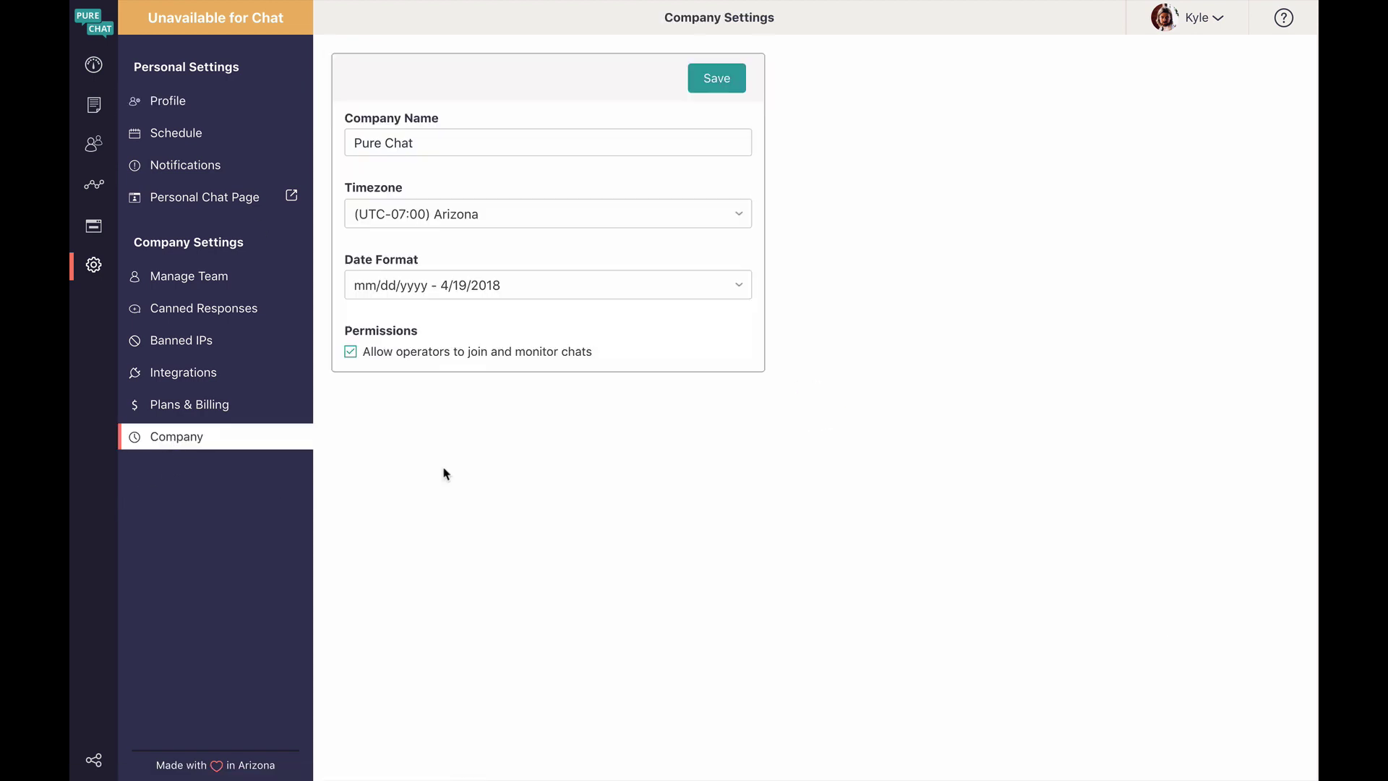
click(476, 292)
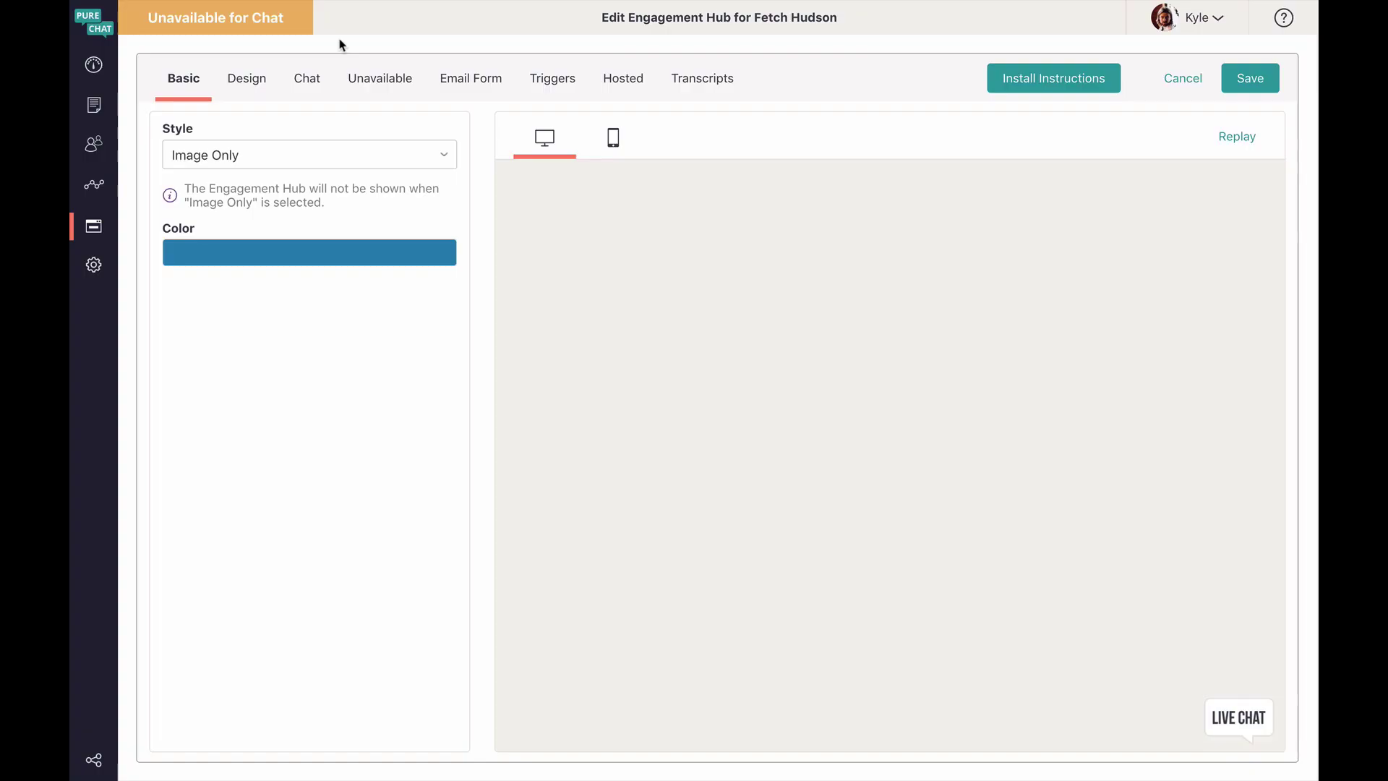
- Show Fetch Hudson's Email Form settings, with the Markdown GIF display message
click(471, 78)
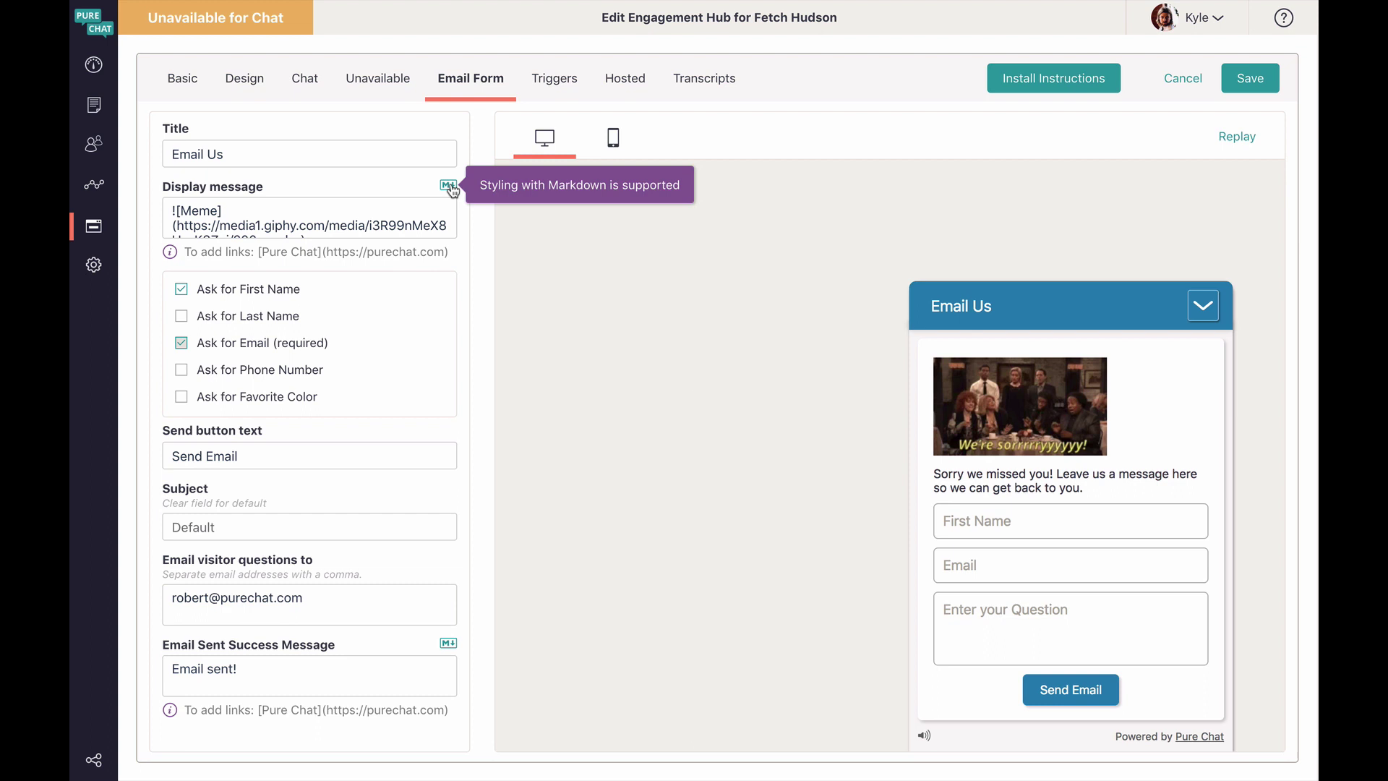
scroll(433, 218, down, 2)
scroll(433, 218, up, 2)
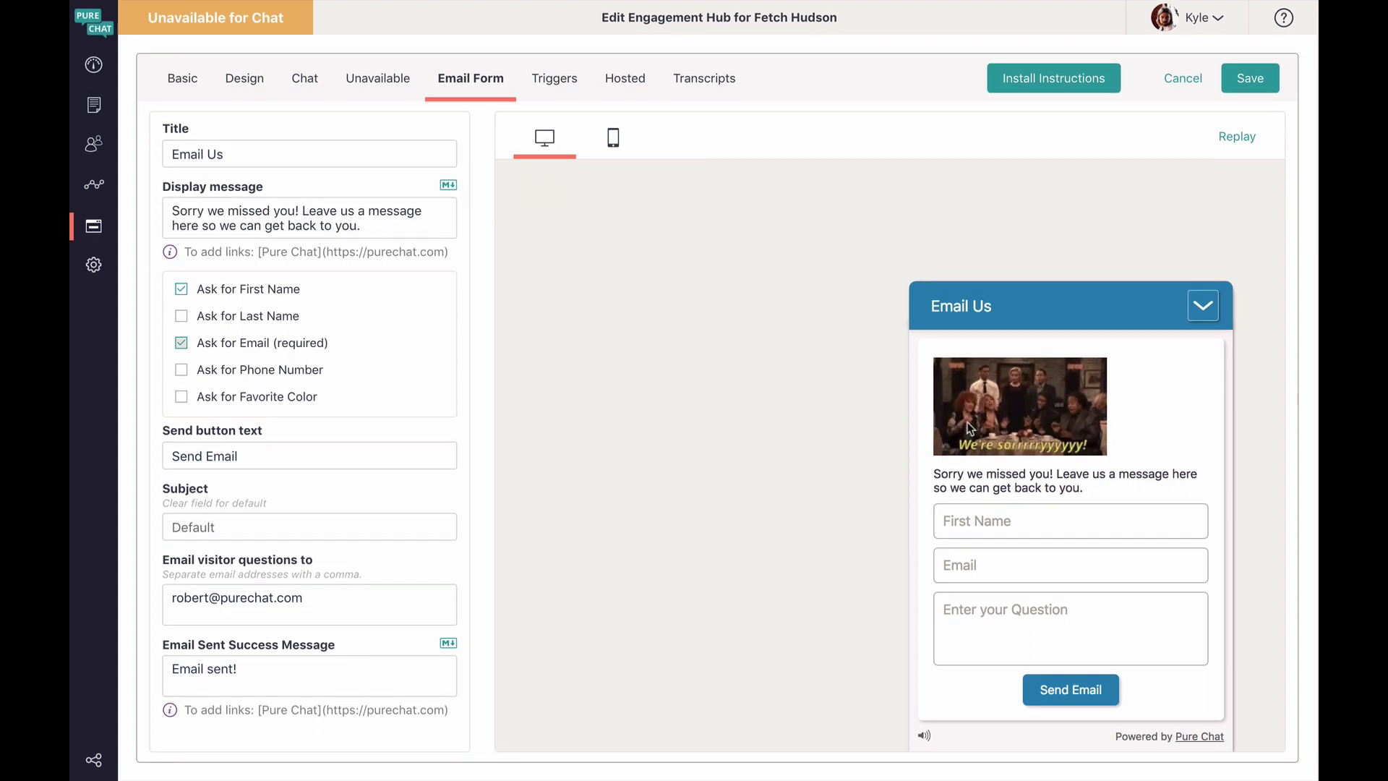
scroll(401, 212, down, 2)
scroll(401, 213, up, 2)
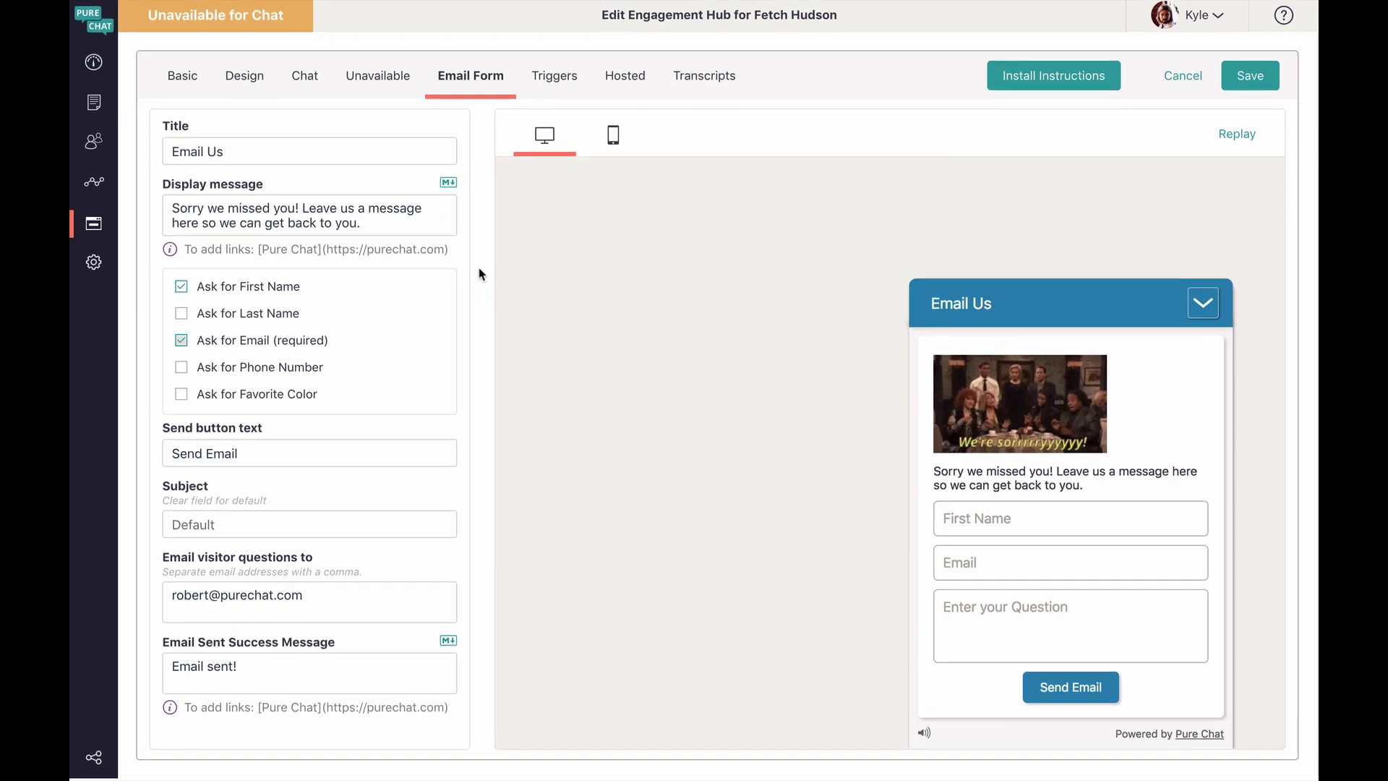
- Show the Chat tab's Start Chat settings, previewing 'Chat with us!'
click(305, 78)
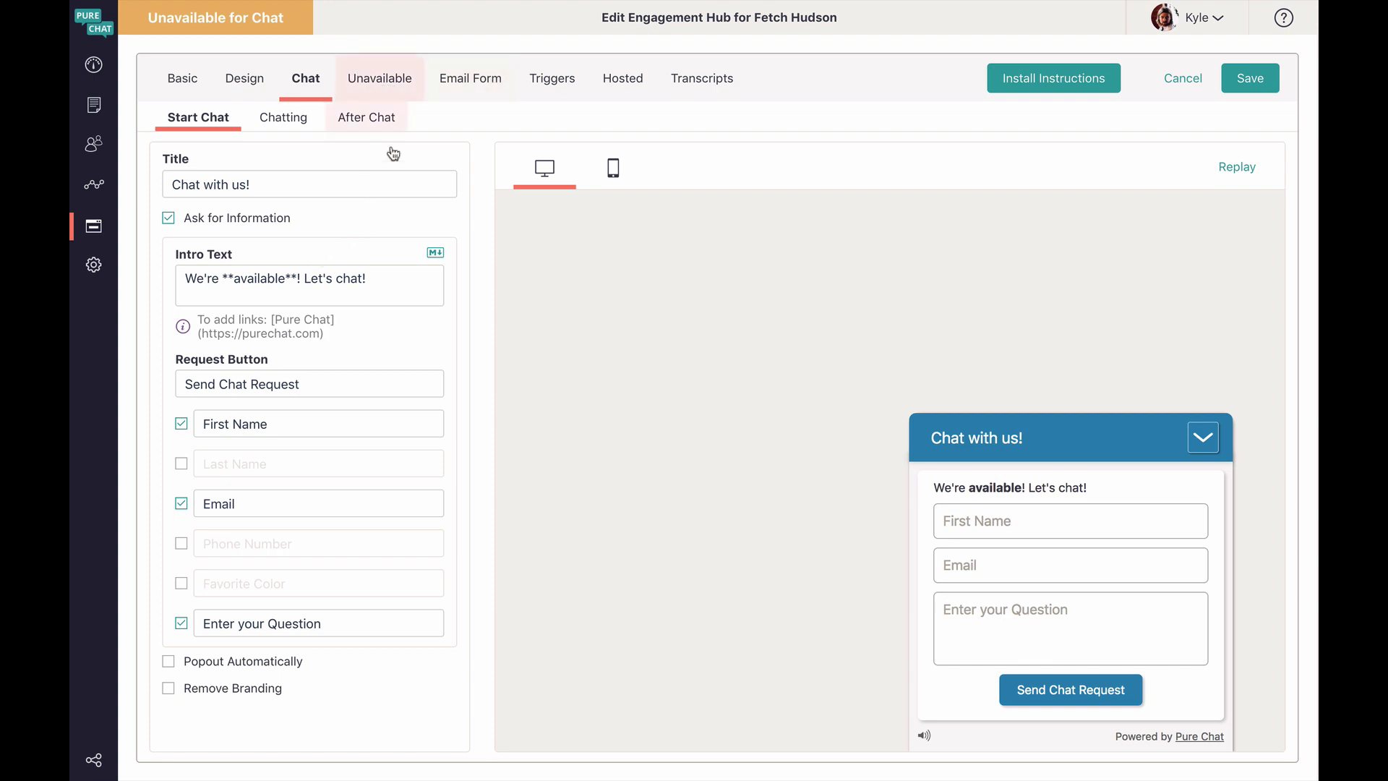
- In Chatting settings, toggle 'Show full timestamp on messages' off, then back on
click(283, 117)
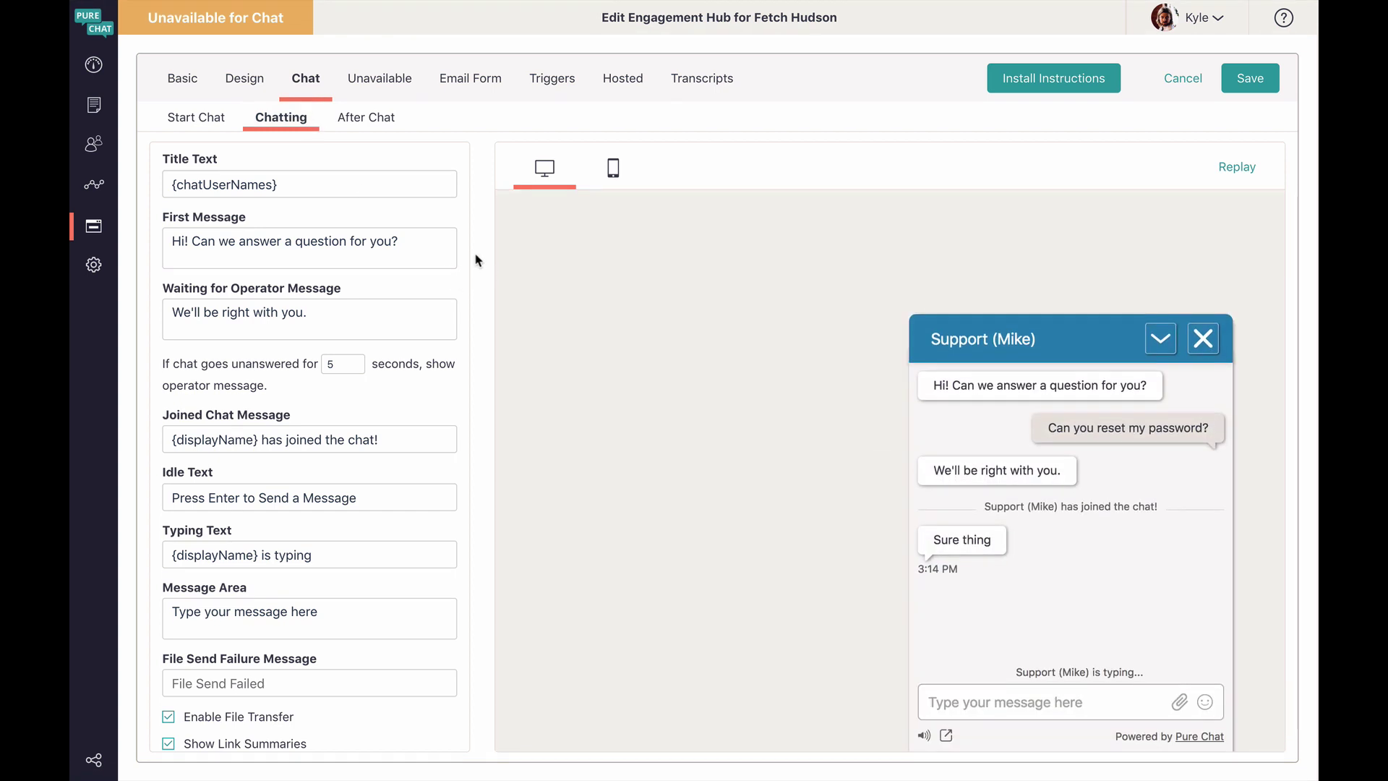
scroll(443, 264, down, 1)
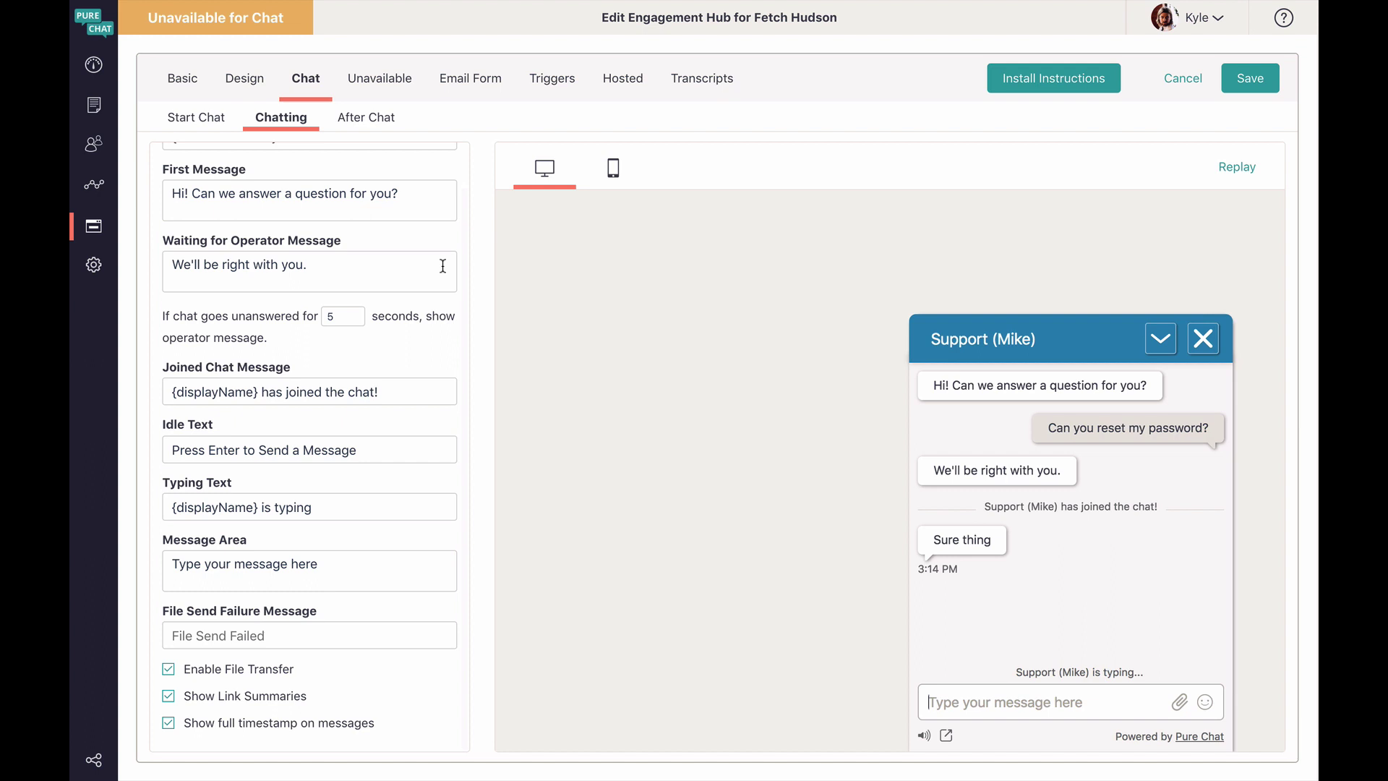
click(234, 728)
click(315, 724)
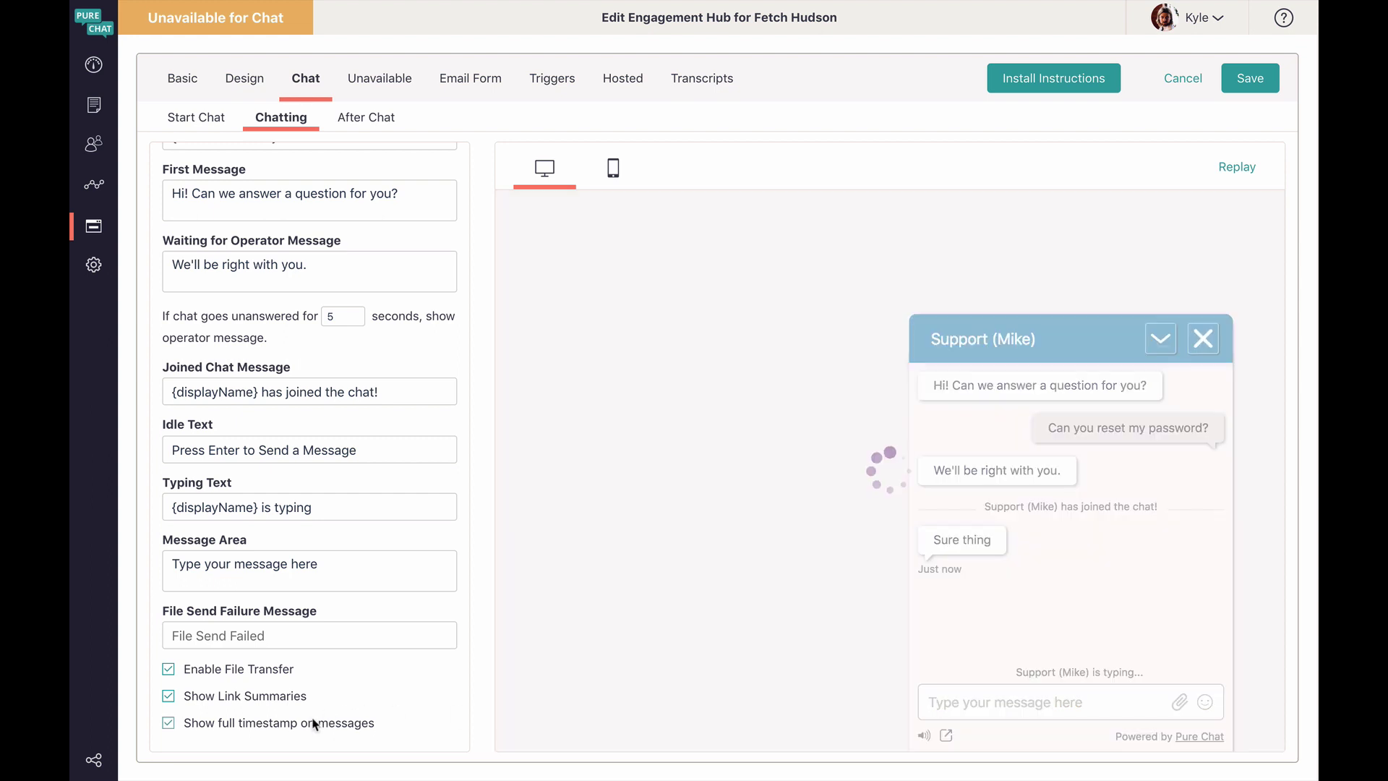